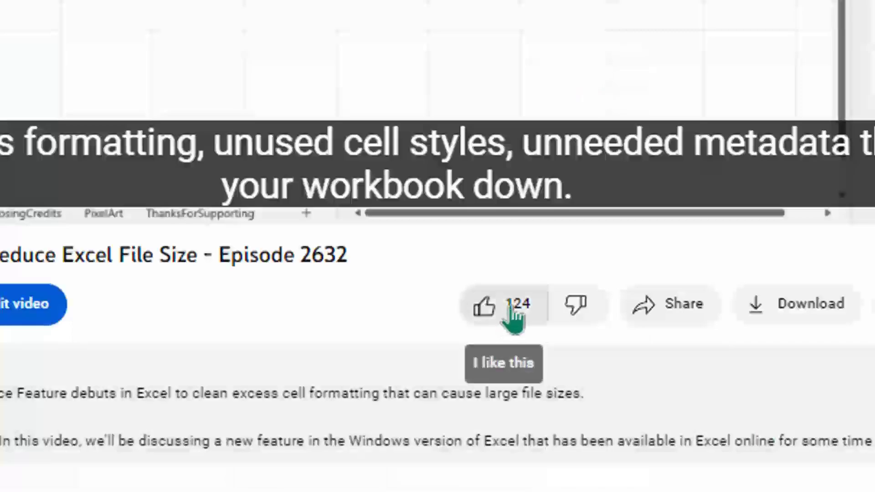
- Inspect D2's AVERAGE(B:B) formula to show its whole-column range, leaving it unchanged
{"action": "left_click", "coordinate": [483, 305]}
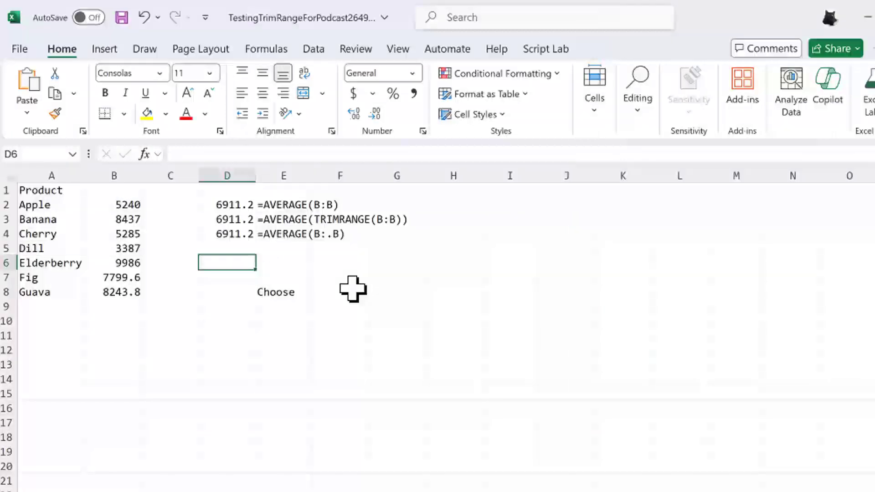
{"action": "left_click", "coordinate": [233, 206]}
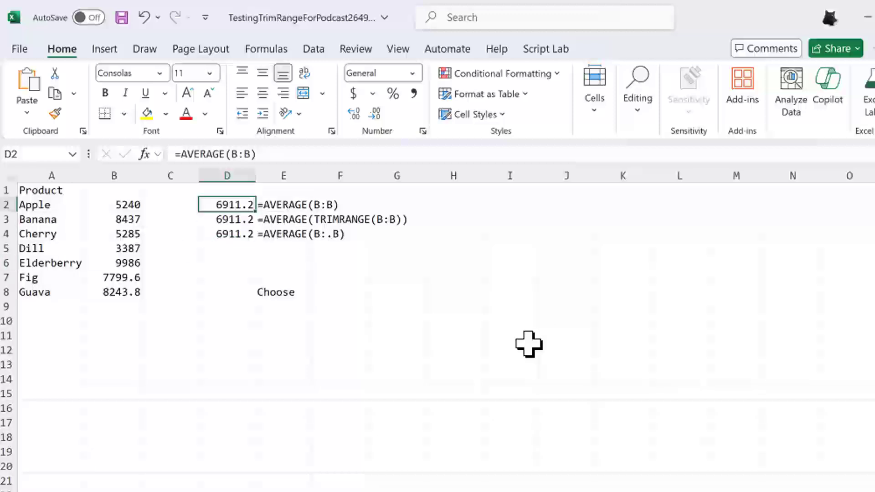
{"action": "key", "text": "F2"}
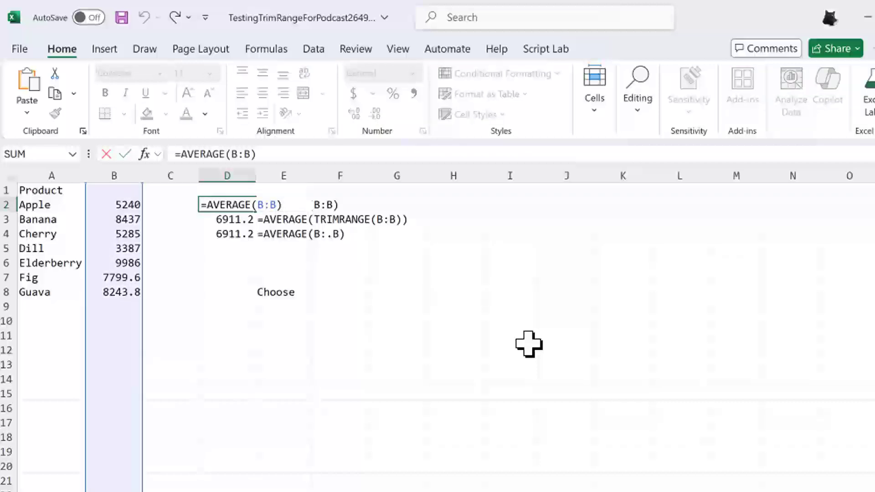
{"action": "key", "text": "Escape"}
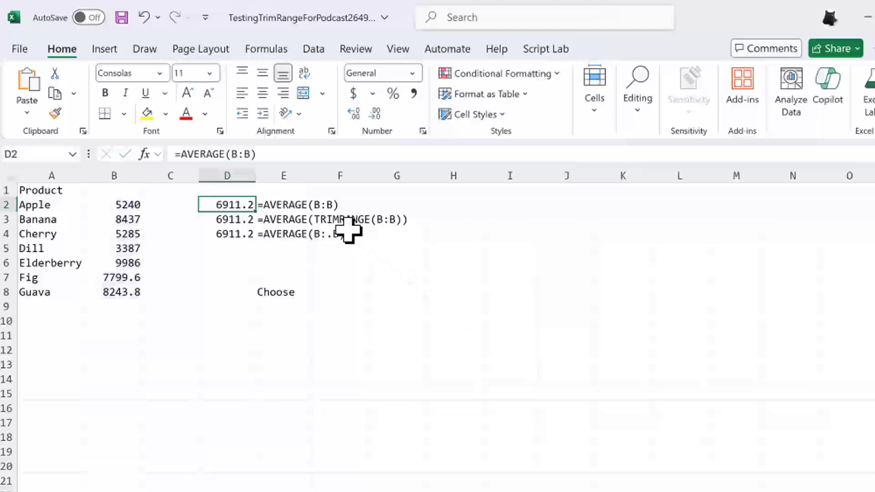
- Start a TRIMRANGE formula in D6, cancel it, and select D3's TRIMRANGE average formula
{"action": "key", "text": "Down"}
{"action": "key", "text": "Down"}
{"action": "key", "text": "Down"}
{"action": "key", "text": "Down"}
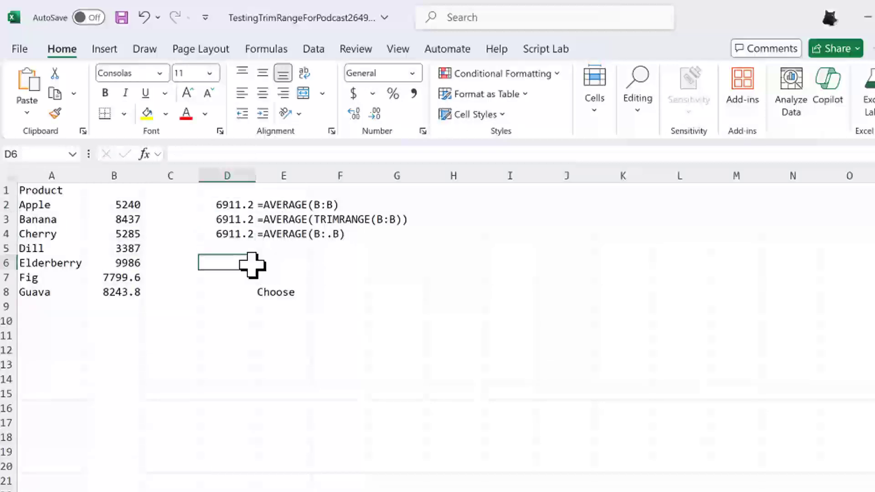
{"action": "type", "text": "-trim"}
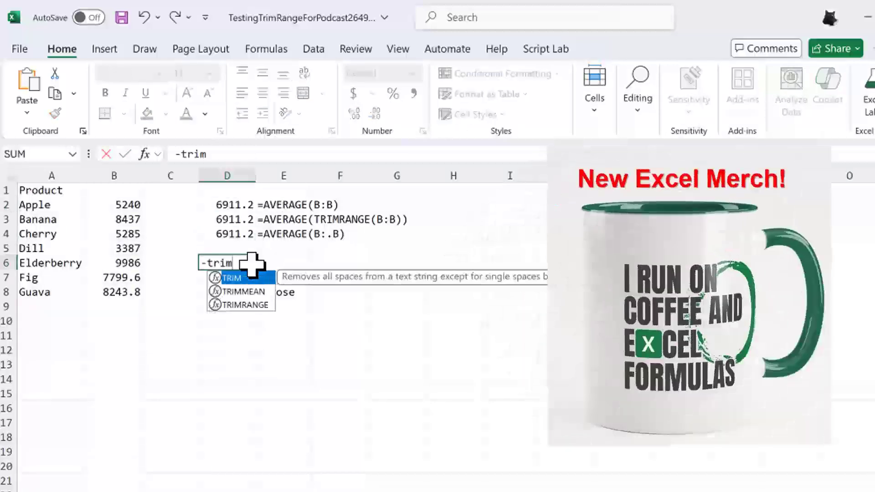
{"action": "key", "text": "Down"}
{"action": "key", "text": "Down"}
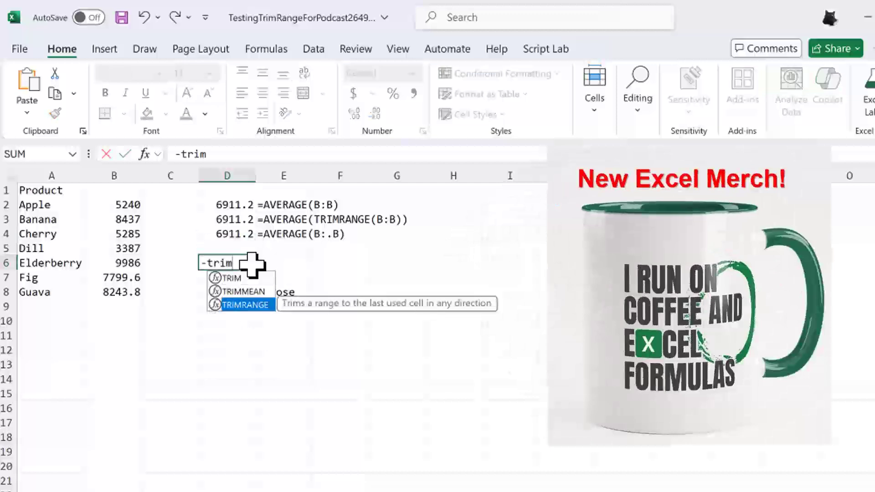
{"action": "key", "text": "Tab"}
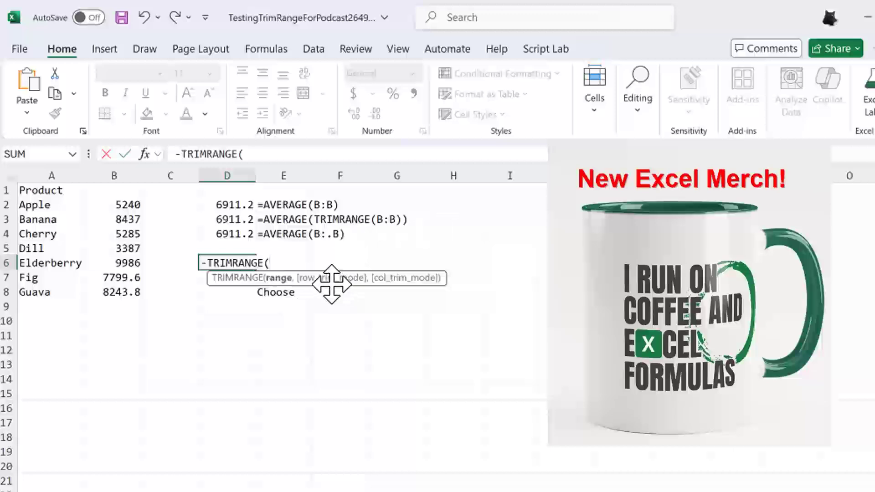
{"action": "type", "text": ","}
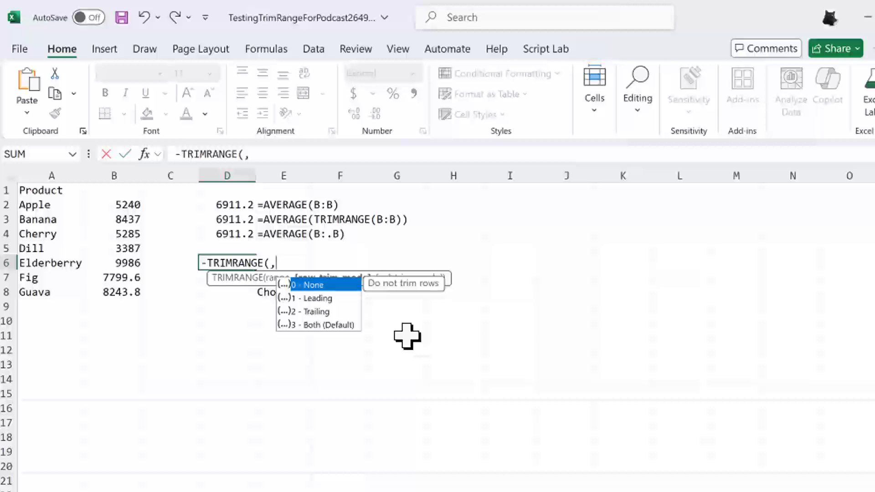
{"action": "key", "text": "Escape"}
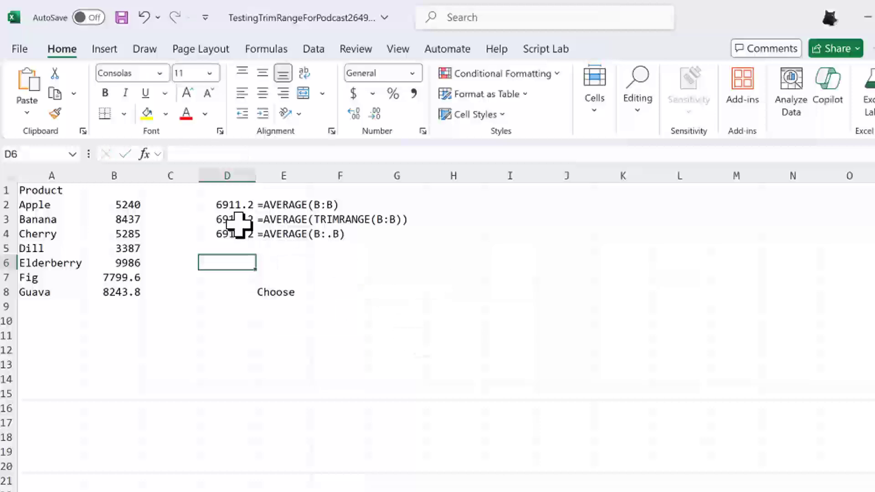
{"action": "key", "text": "Up"}
{"action": "key", "text": "Up"}
{"action": "key", "text": "Up"}
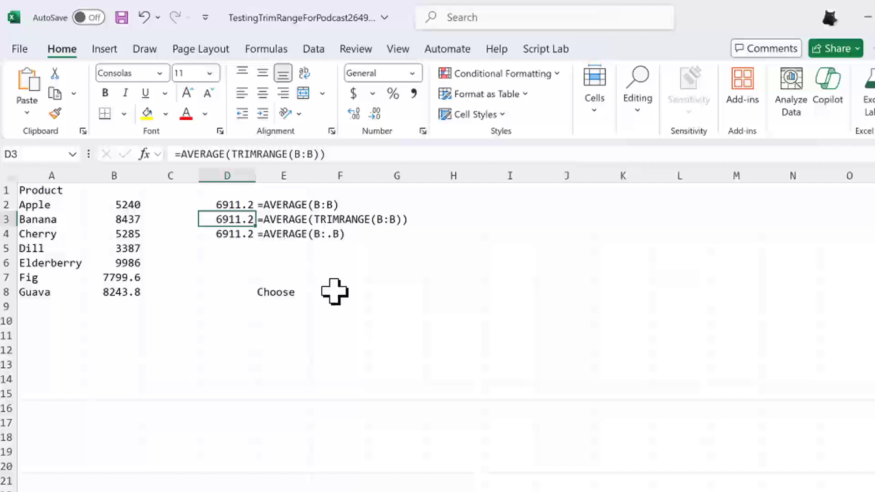
- Review F8's data validation list settings and its product choices without changing anything
{"action": "left_click", "coordinate": [336, 292]}
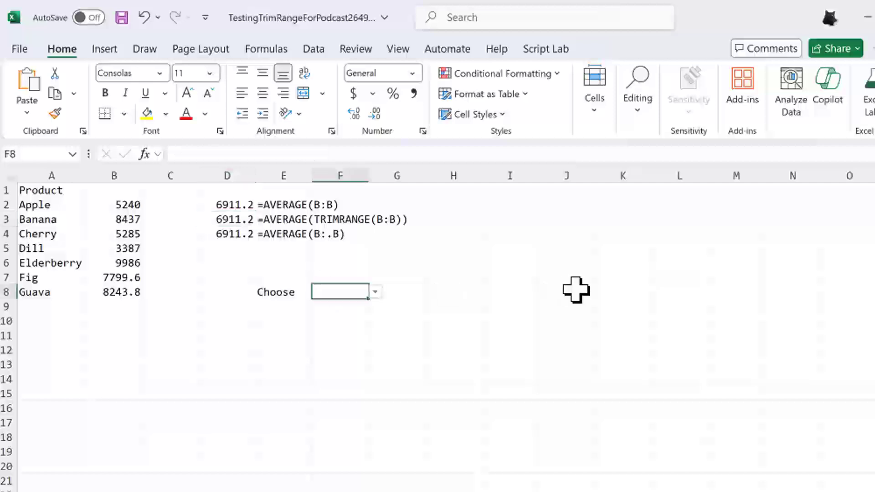
{"action": "left_click", "coordinate": [314, 49]}
{"action": "left_click", "coordinate": [670, 115]}
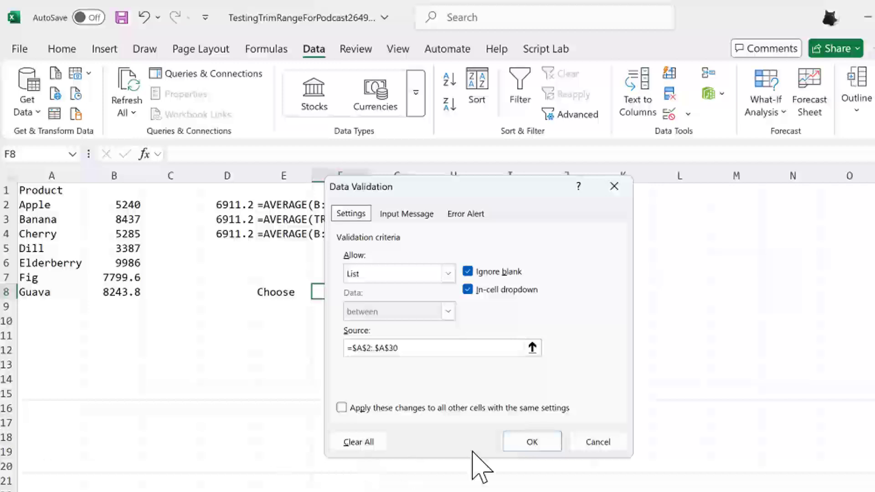
{"action": "left_click", "coordinate": [599, 446]}
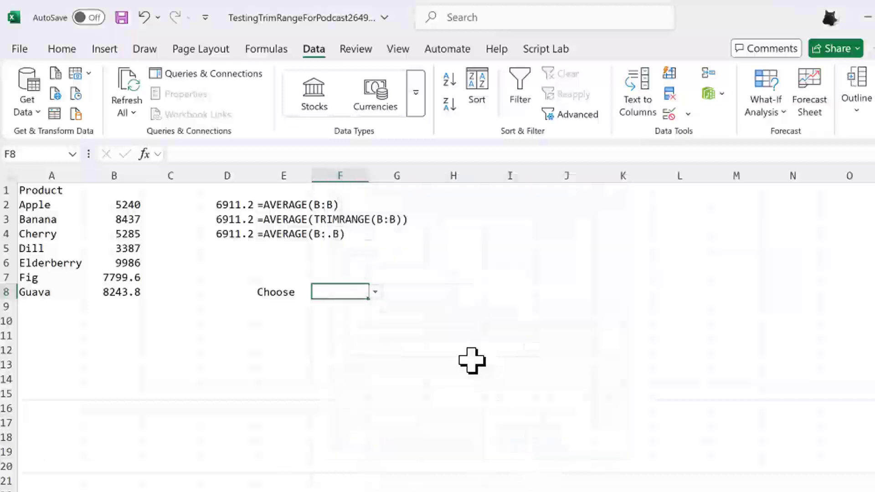
{"action": "left_click", "coordinate": [377, 291]}
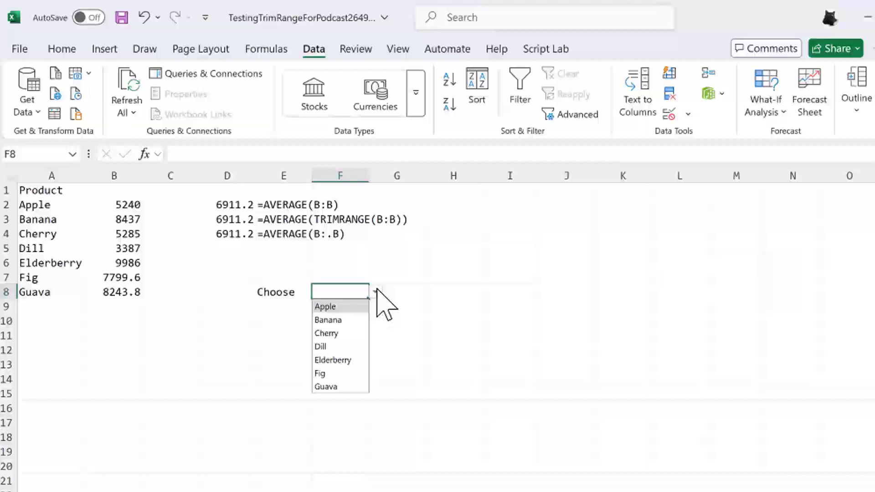
{"action": "left_click", "coordinate": [376, 291]}
- Enter Jicama in A9 and confirm it now appears in F8's product list
{"action": "left_click", "coordinate": [71, 306]}
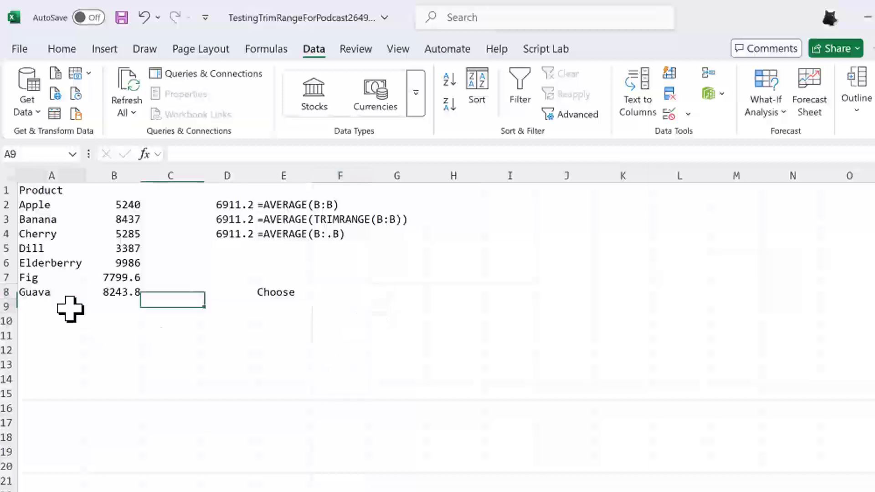
{"action": "type", "text": "Jicama"}
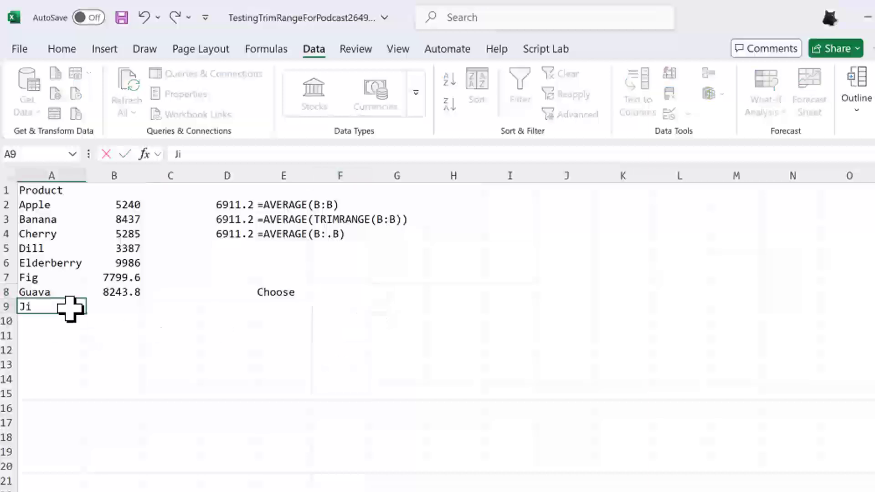
{"action": "key", "text": "Return"}
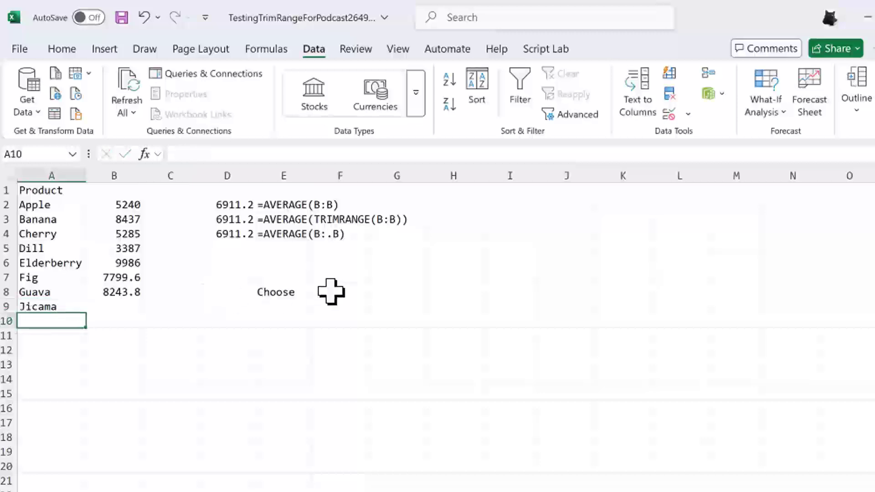
{"action": "left_click", "coordinate": [346, 292]}
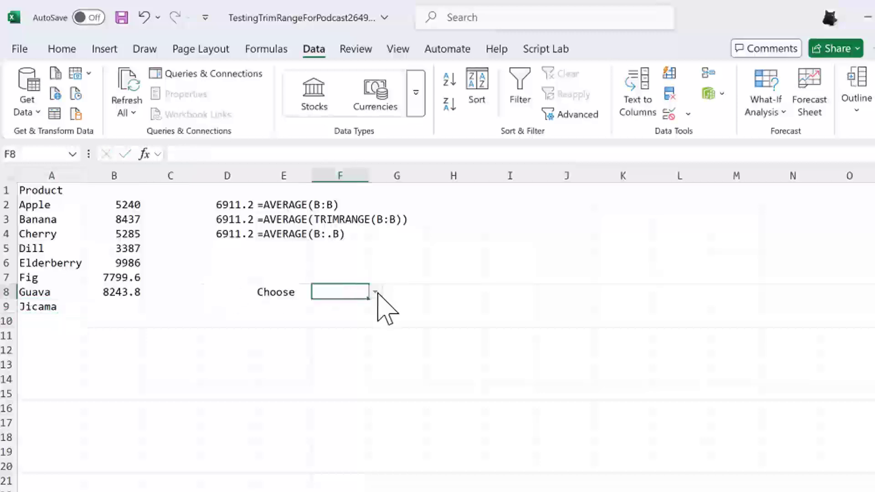
{"action": "left_click", "coordinate": [376, 292]}
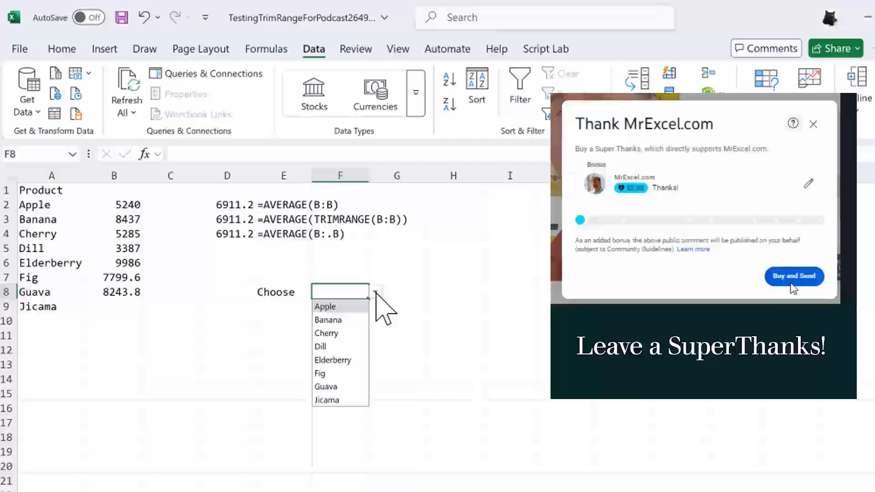
{"action": "left_click", "coordinate": [376, 294]}
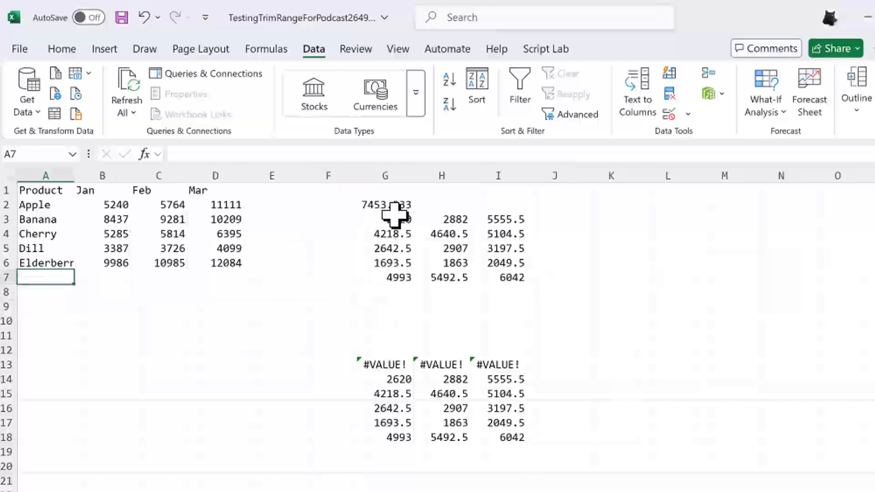
- Inspect the dot-range formulas in G2 (AVERAGE) and G3 (halved values) to show their trimmed ranges
{"action": "left_click", "coordinate": [387, 205]}
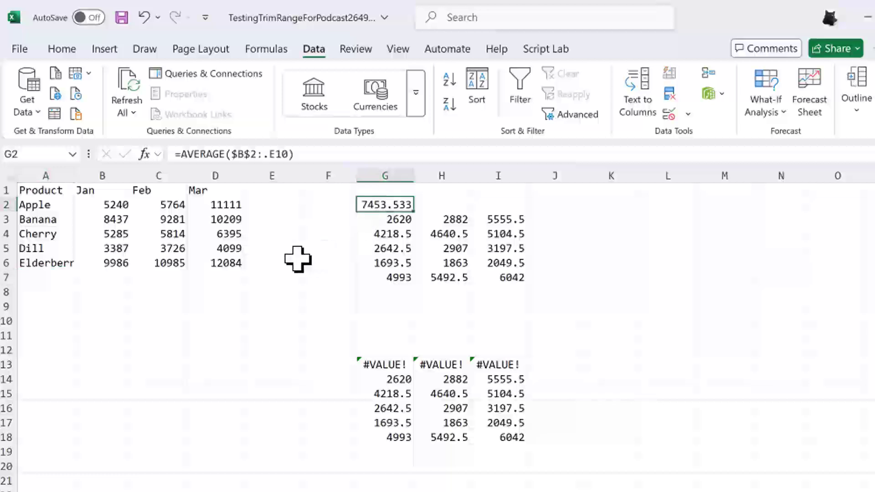
{"action": "key", "text": "F2"}
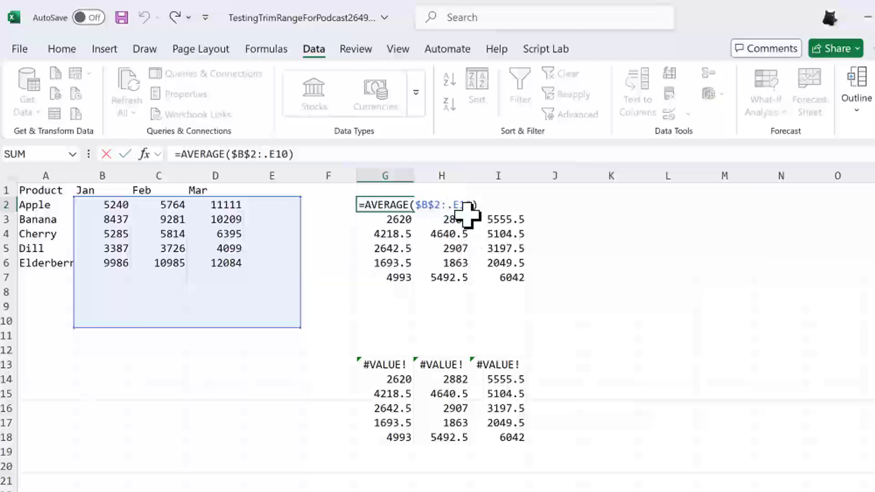
{"action": "key", "text": "ctrl+Return"}
{"action": "left_click", "coordinate": [397, 220]}
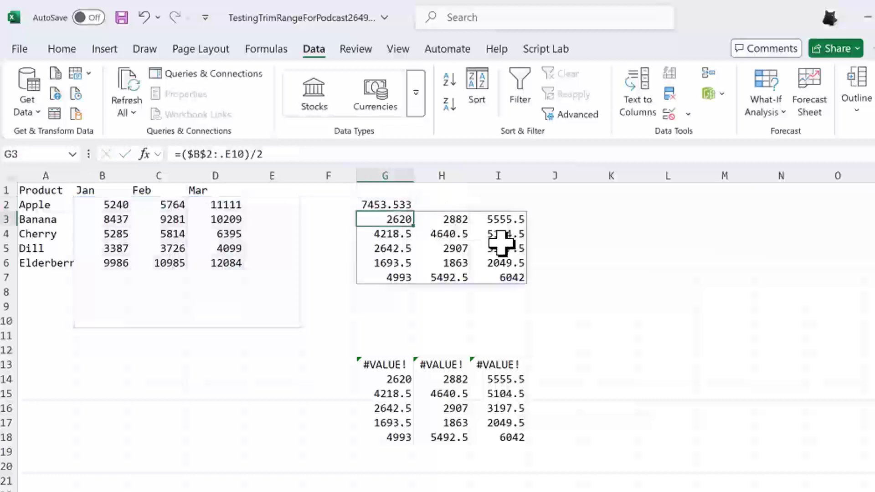
{"action": "key", "text": "F2"}
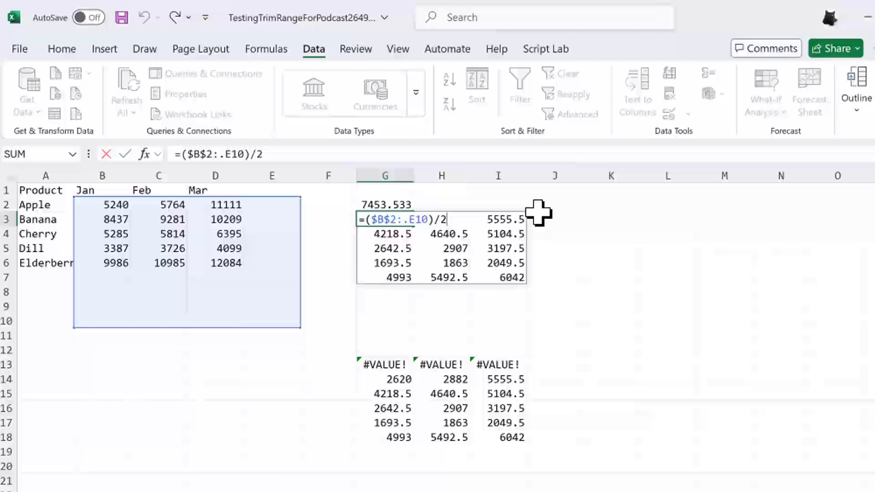
{"action": "key", "text": "Escape"}
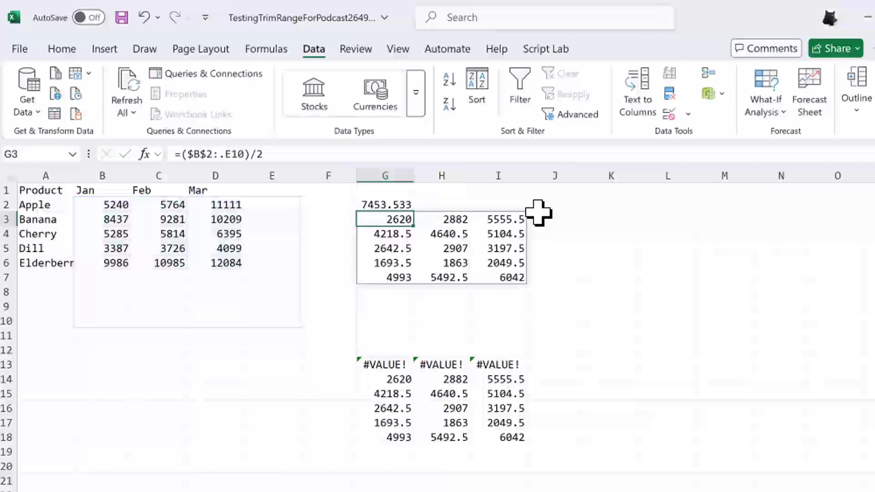
- Enter 1234 below the Jan values and fill E2:E7 with 123
{"action": "left_click", "coordinate": [121, 276]}
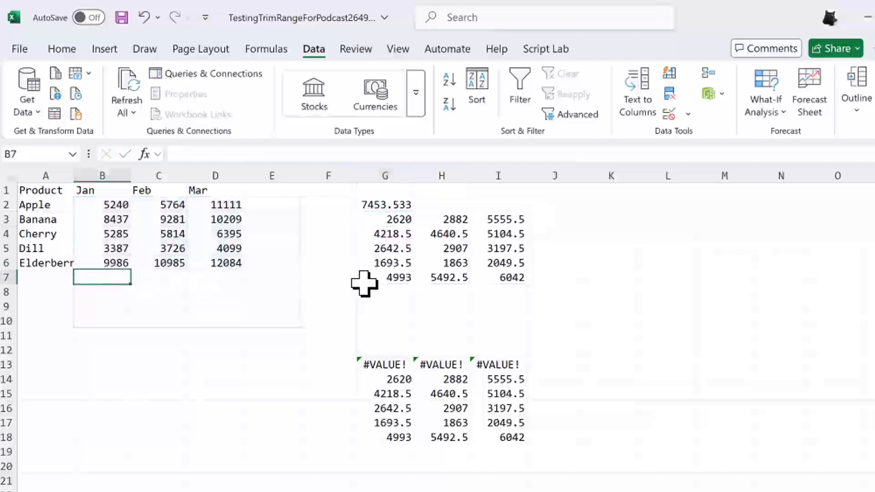
{"action": "type", "text": "1234"}
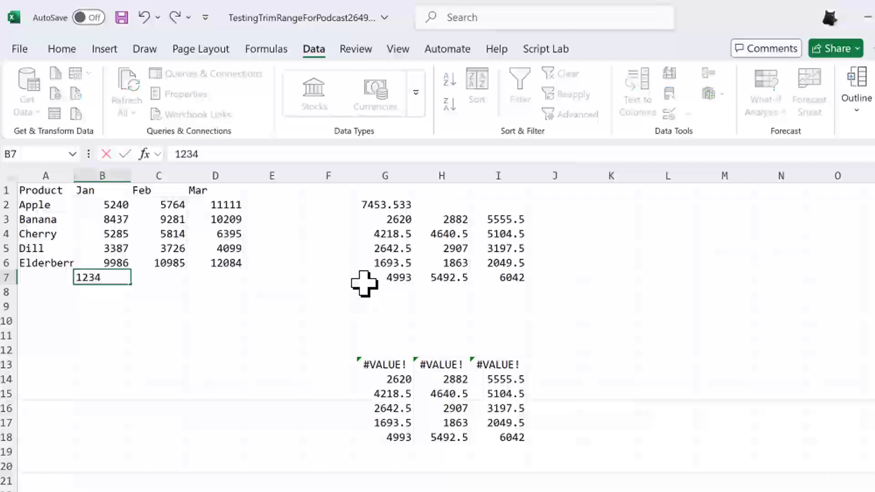
{"action": "key", "text": "Return"}
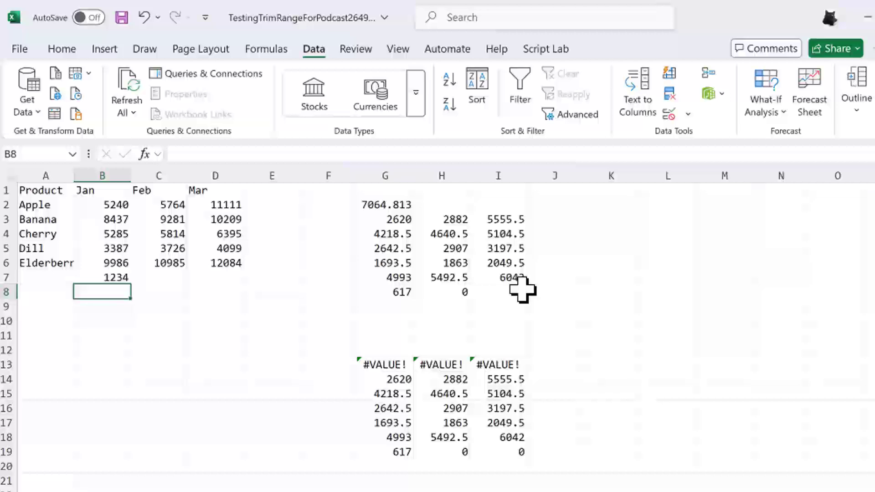
{"action": "left_click_drag", "start_coordinate": [272, 207], "coordinate": [269, 272]}
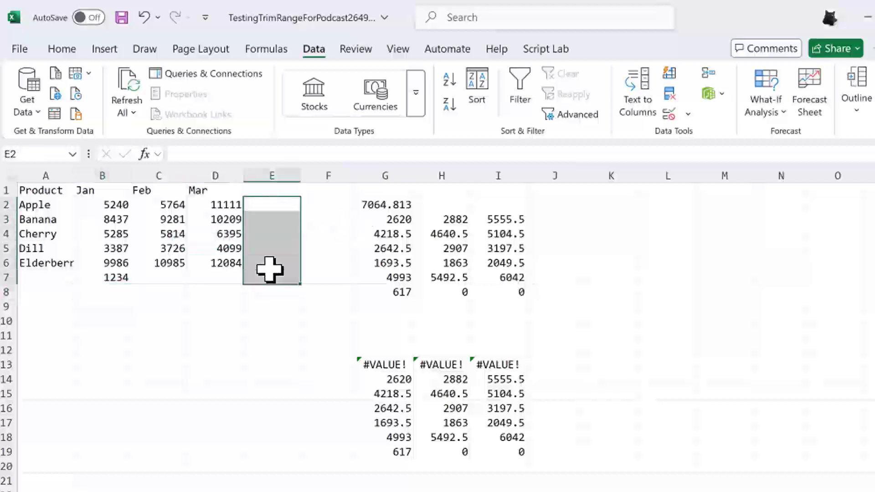
{"action": "type", "text": "123"}
{"action": "key", "text": "ctrl+Return"}
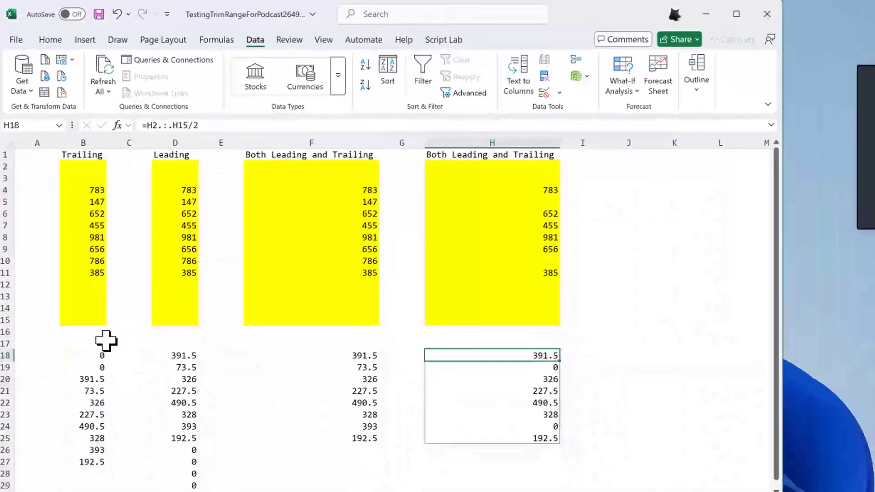
{"action": "left_click", "coordinate": [90, 357]}
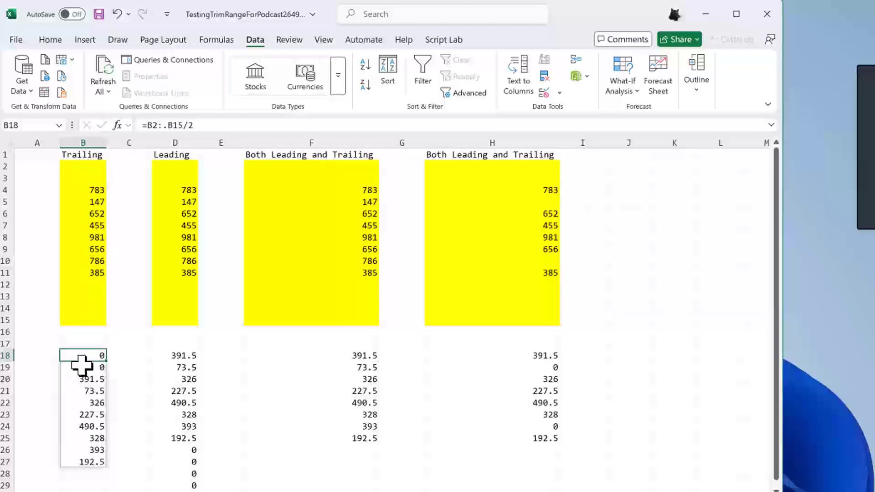
{"action": "key", "text": "Right"}
{"action": "key", "text": "Right"}
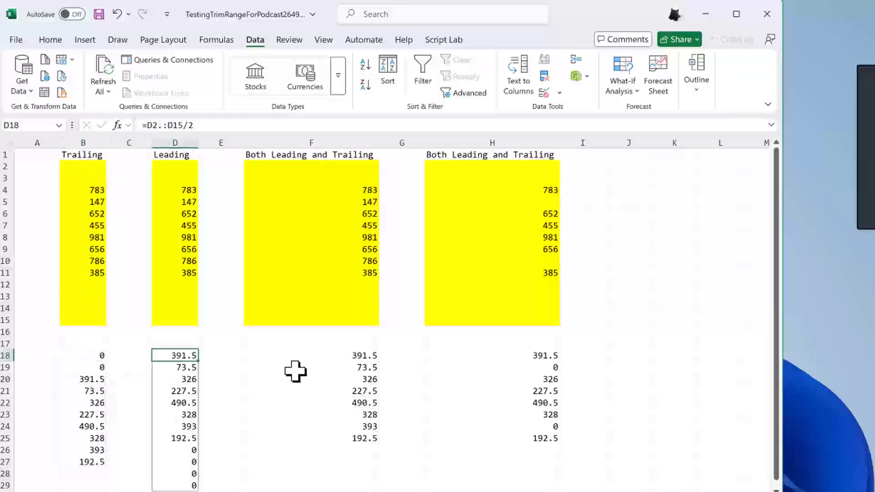
{"action": "key", "text": "F2"}
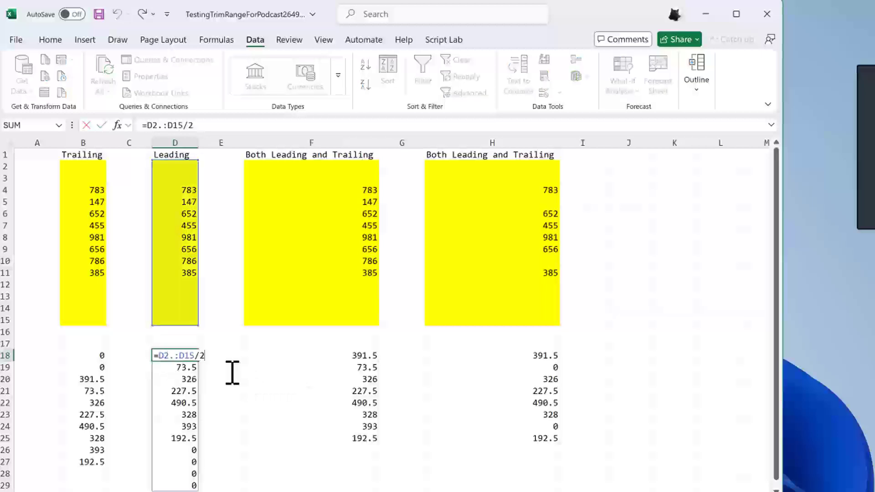
{"action": "key", "text": "Escape"}
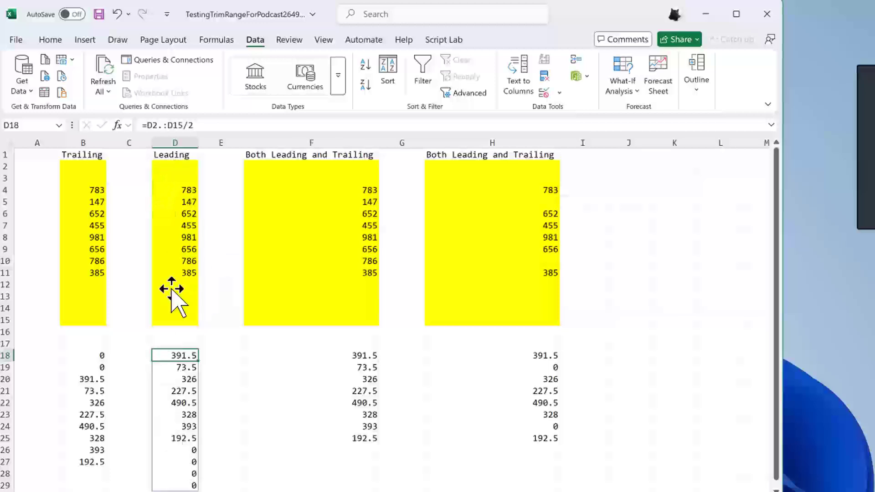
{"action": "left_click", "coordinate": [347, 356]}
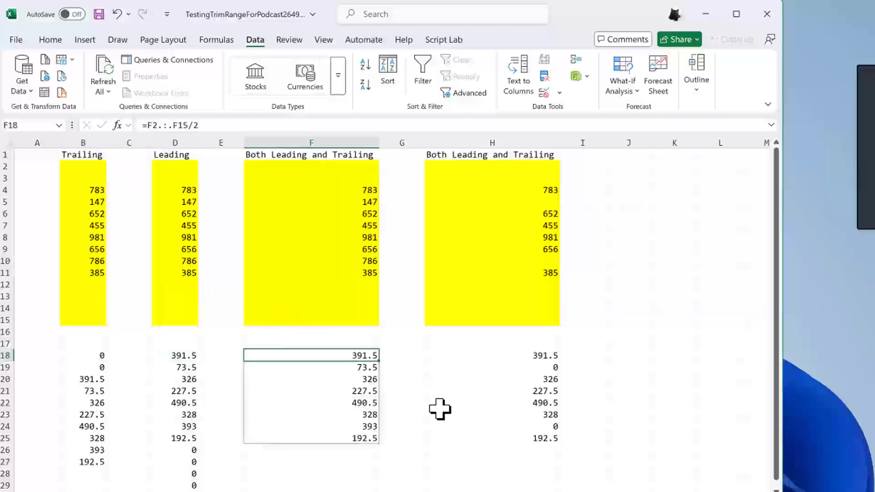
{"action": "key", "text": "F2"}
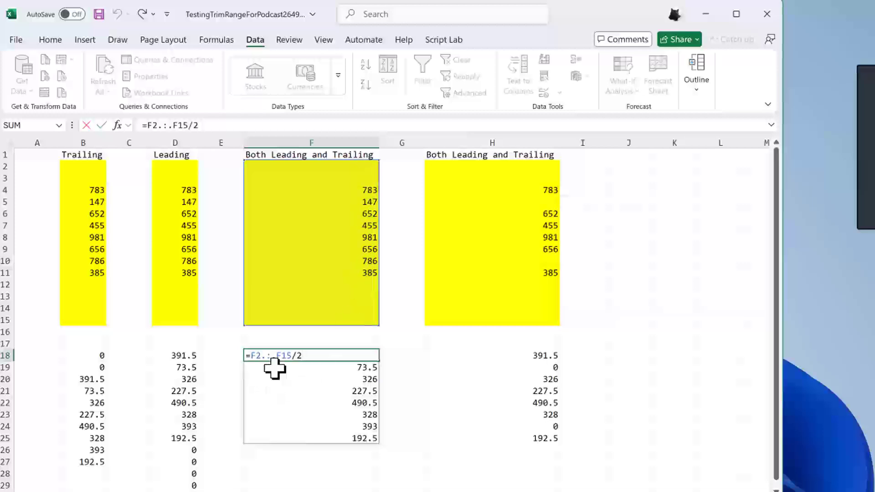
{"action": "key", "text": "Tab"}
{"action": "key", "text": "Tab"}
{"action": "key", "text": "F2"}
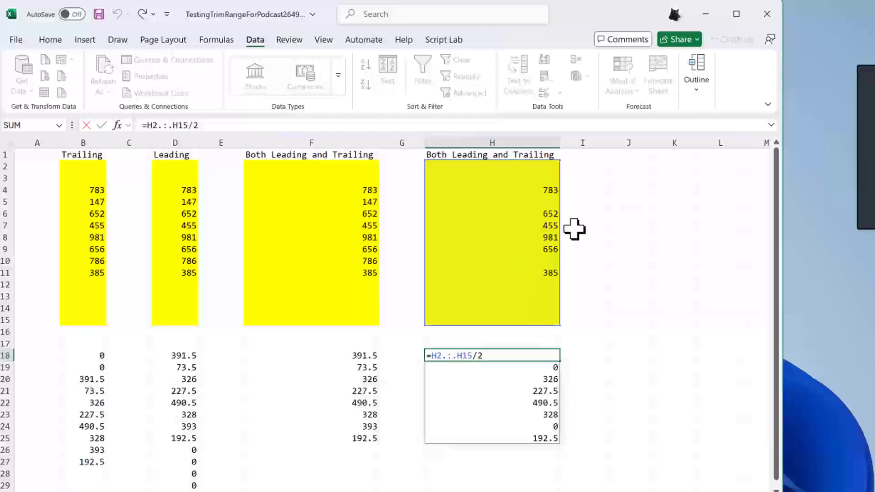
{"action": "key", "text": "ctrl+Return"}
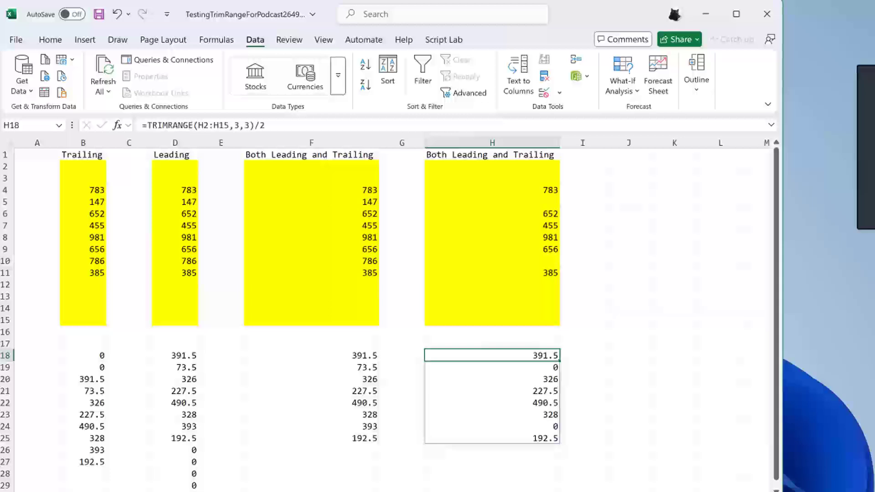
- Review the TRIMRANGE formulas and source ranges in B18, D18 and F18 without editing them
{"action": "left_click", "coordinate": [94, 356]}
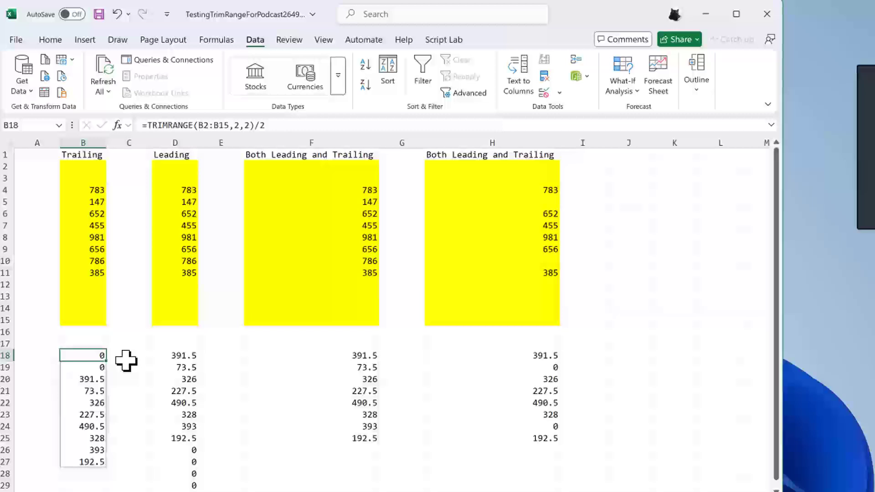
{"action": "key", "text": "F2"}
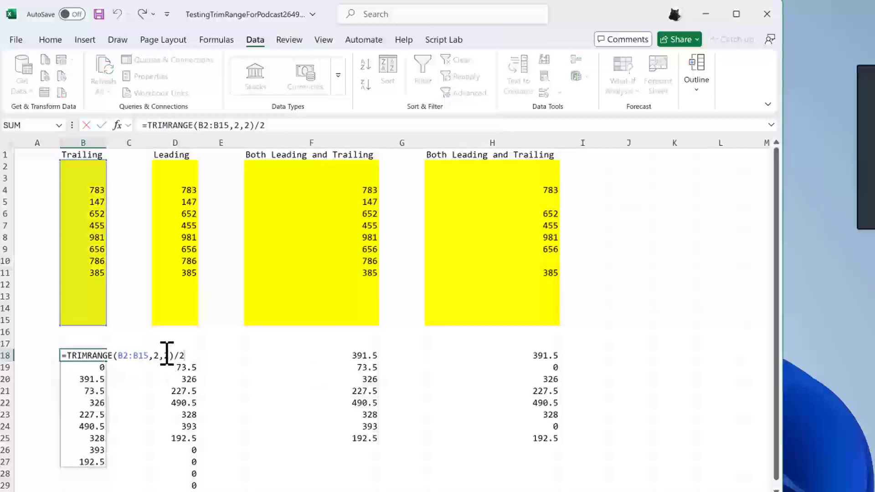
{"action": "left_click", "coordinate": [185, 356]}
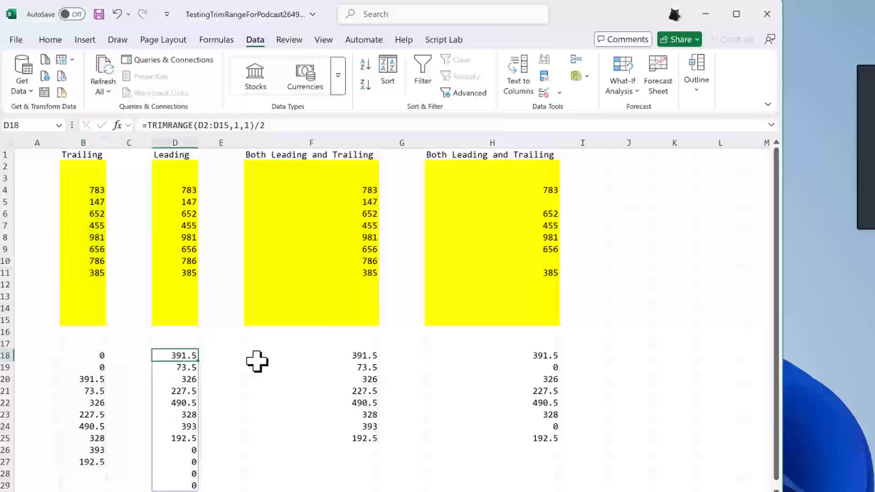
{"action": "key", "text": "F2"}
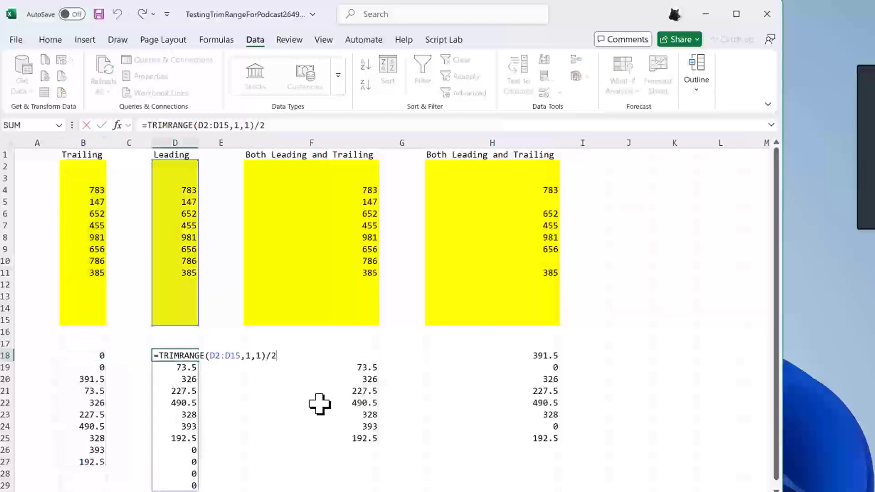
{"action": "key", "text": "Escape"}
{"action": "left_click", "coordinate": [356, 355]}
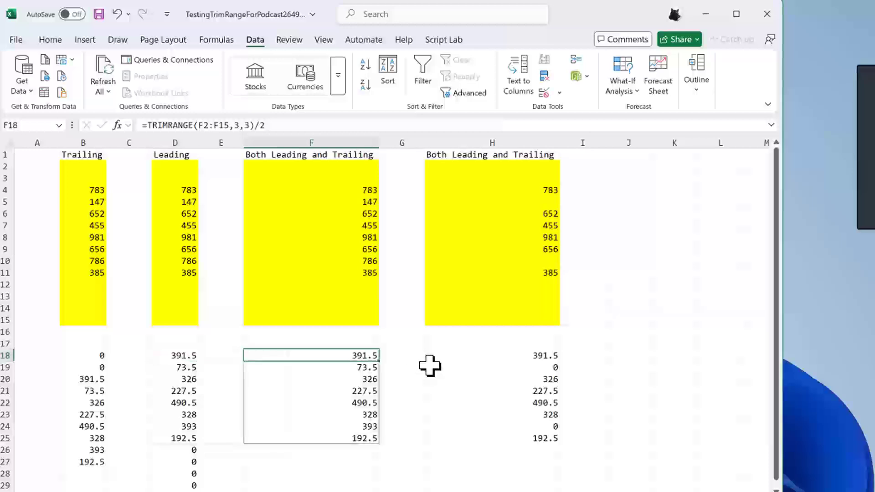
{"action": "key", "text": "F2"}
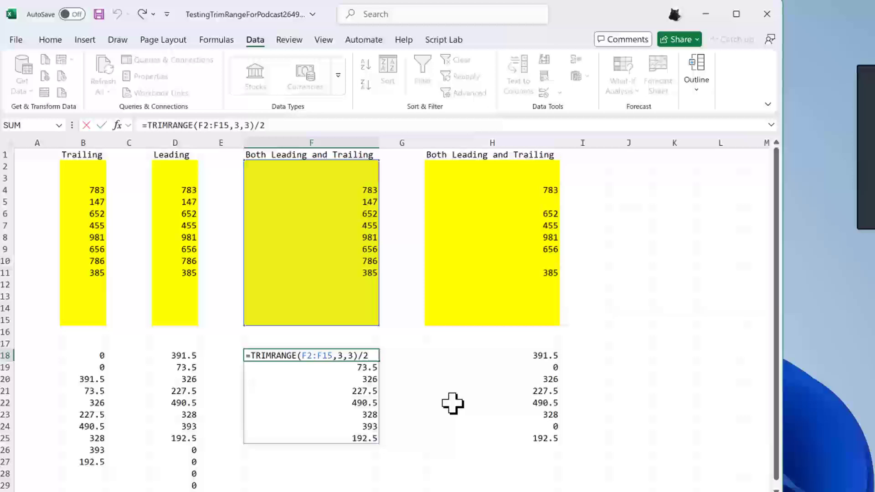
{"action": "key", "text": "Escape"}
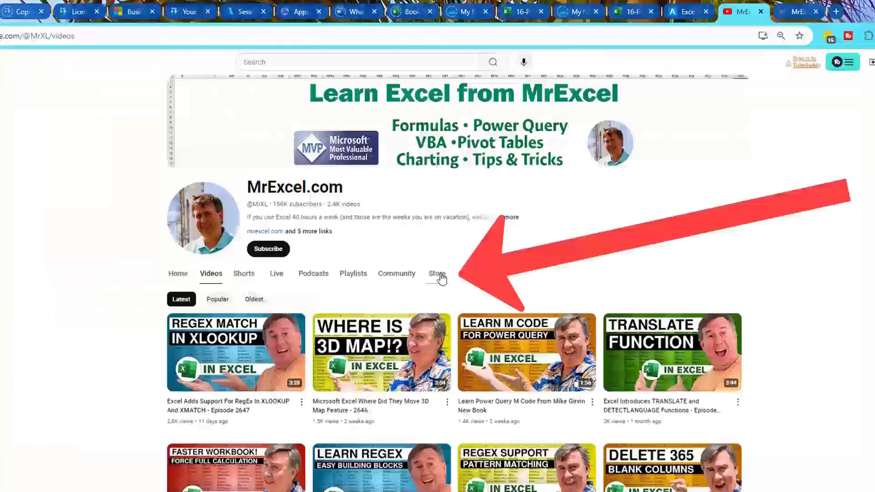
- Browse the products on the MrExcel.com channel store page
{"action": "left_click", "coordinate": [439, 275]}
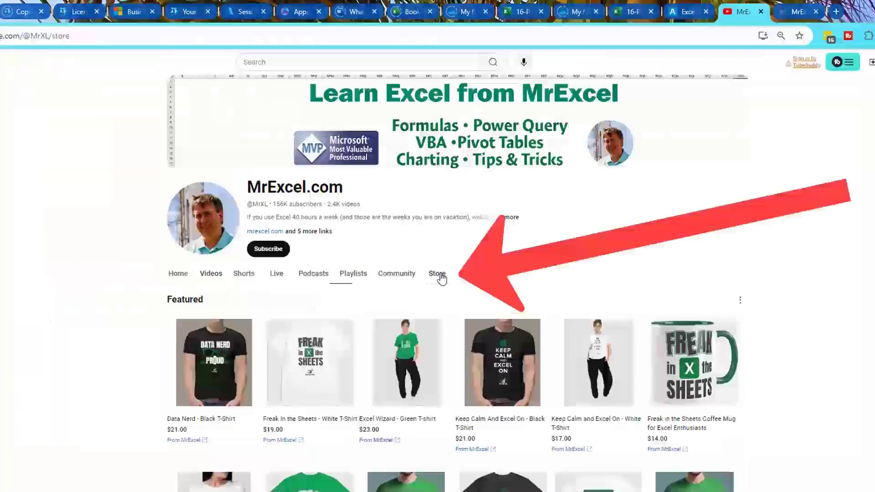
{"action": "scroll", "coordinate": [800, 415], "scroll_direction": "down", "scroll_amount": 2}
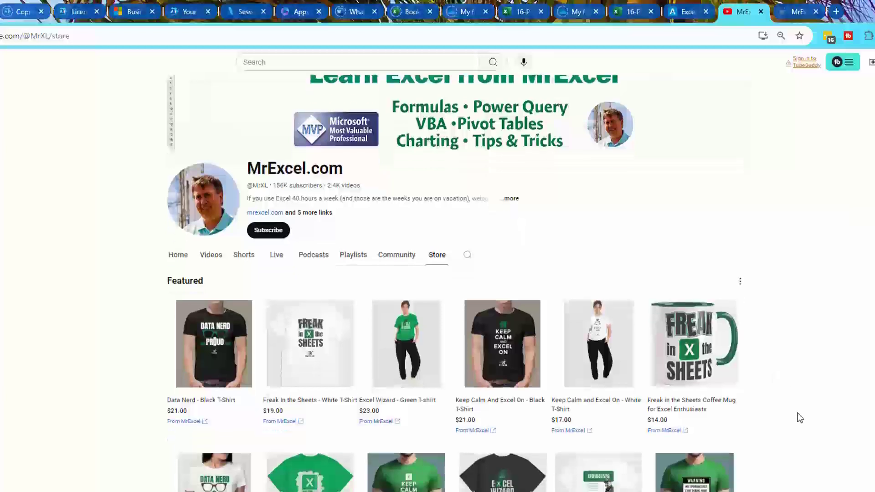
{"action": "scroll", "coordinate": [800, 418], "scroll_direction": "down", "scroll_amount": 5}
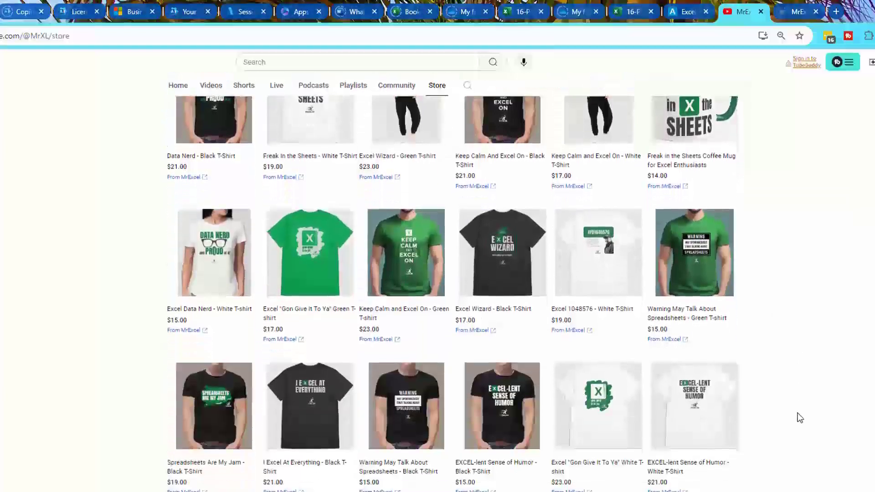
{"action": "scroll", "coordinate": [800, 418], "scroll_direction": "down", "scroll_amount": 3}
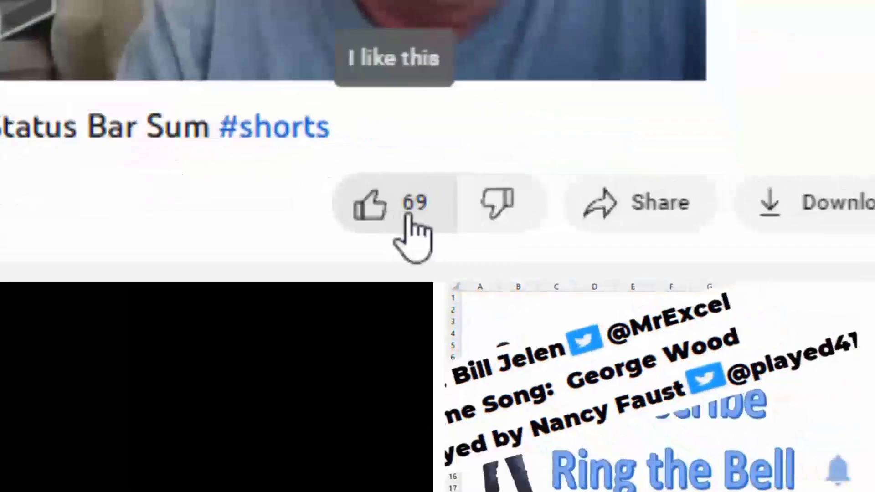
- Like the video, subscribe to MrExcel.com, and turn on All notifications
{"action": "left_click", "coordinate": [413, 218]}
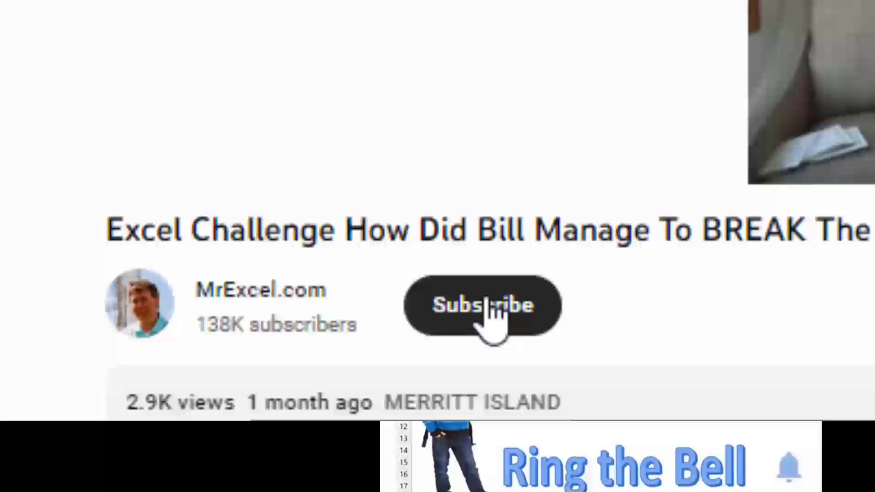
{"action": "left_click", "coordinate": [491, 303]}
{"action": "left_click", "coordinate": [441, 305]}
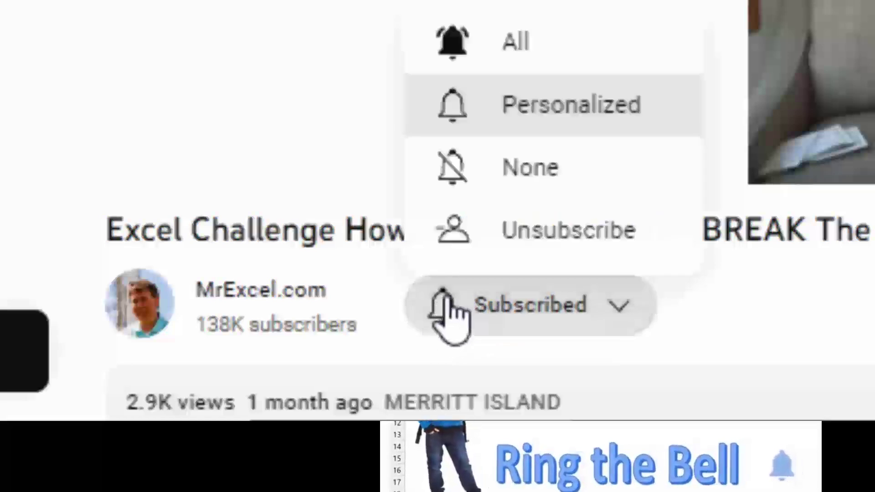
{"action": "left_click", "coordinate": [517, 25]}
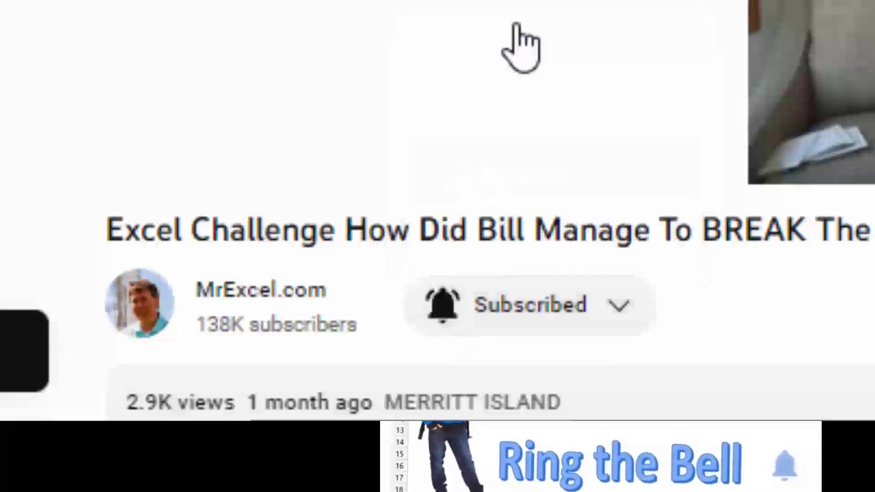